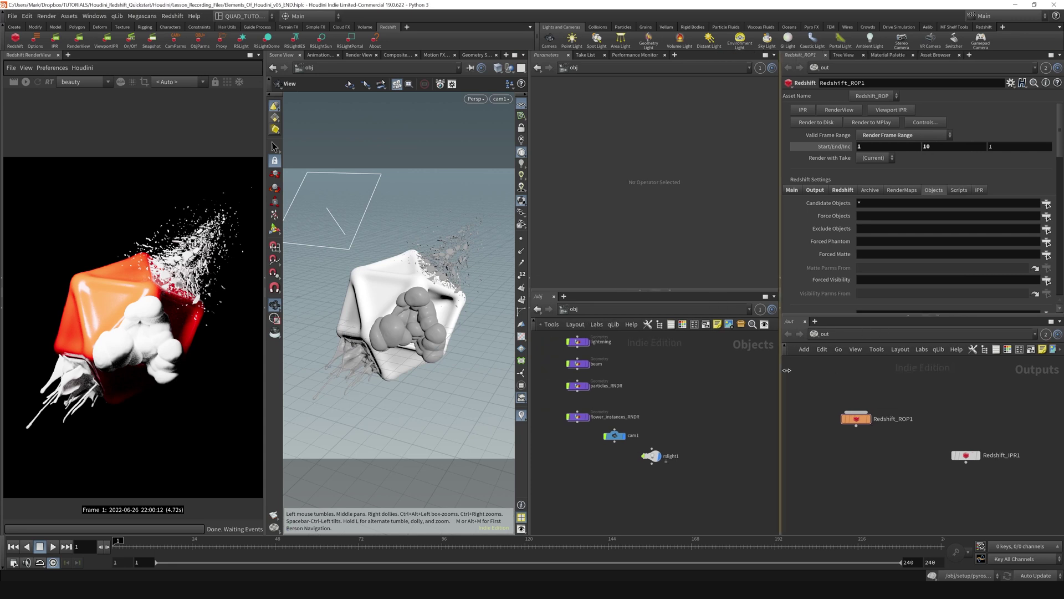
Enlarge the output network, object network and 3D viewport panes in the workspace layout.
{"action": "left_click_drag", "start_coordinate": [812, 316], "coordinate": [812, 290]}
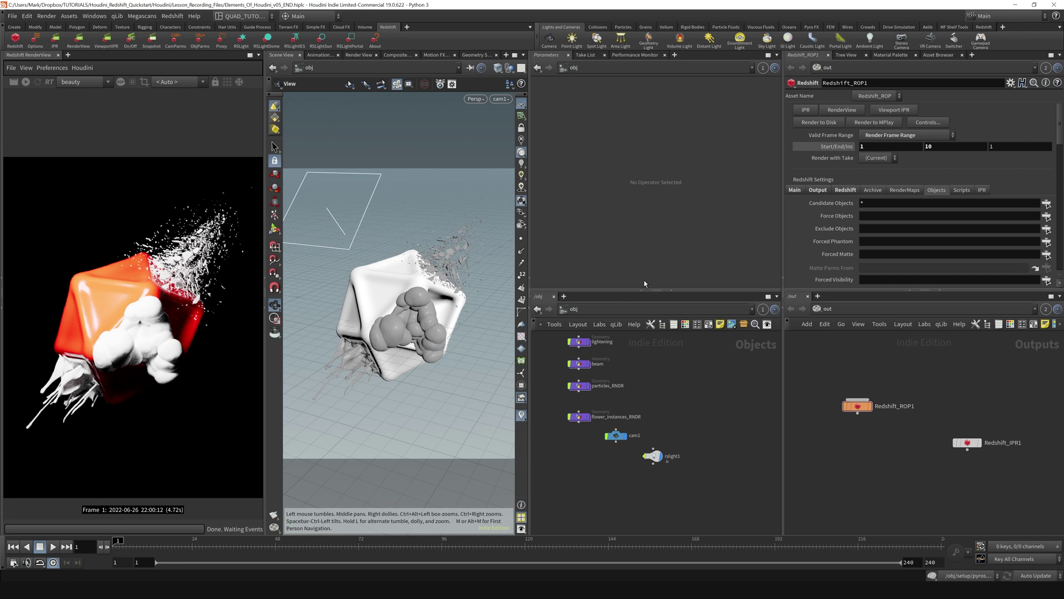
{"action": "left_click_drag", "start_coordinate": [657, 290], "coordinate": [657, 284]}
{"action": "middle_click_drag", "start_coordinate": [674, 401], "coordinate": [680, 477]}
{"action": "scroll", "coordinate": [694, 448], "scroll_direction": "down", "scroll_amount": 3}
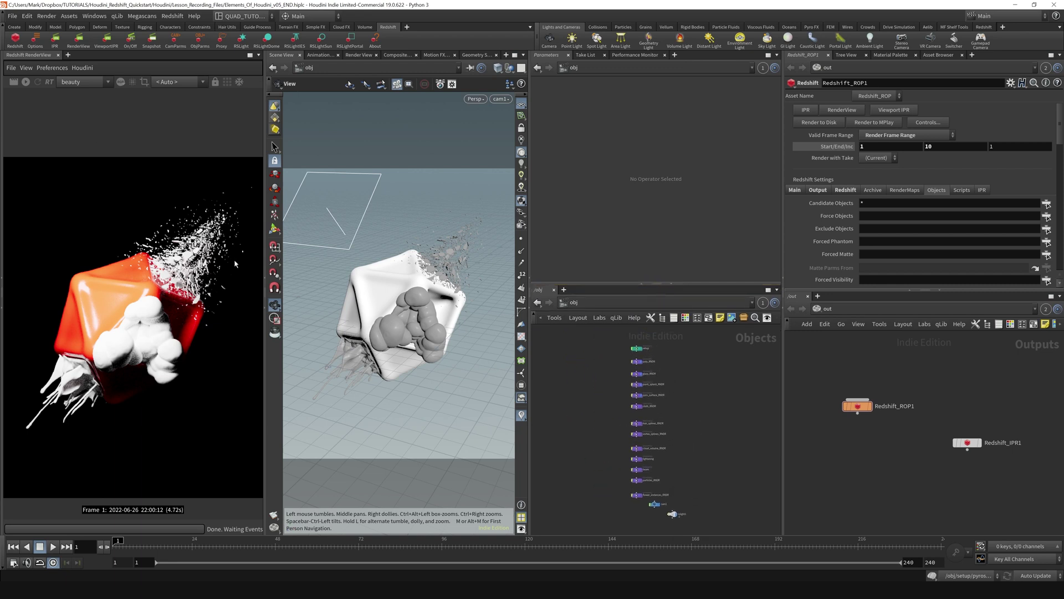
{"action": "left_click_drag", "start_coordinate": [265, 272], "coordinate": [250, 271]}
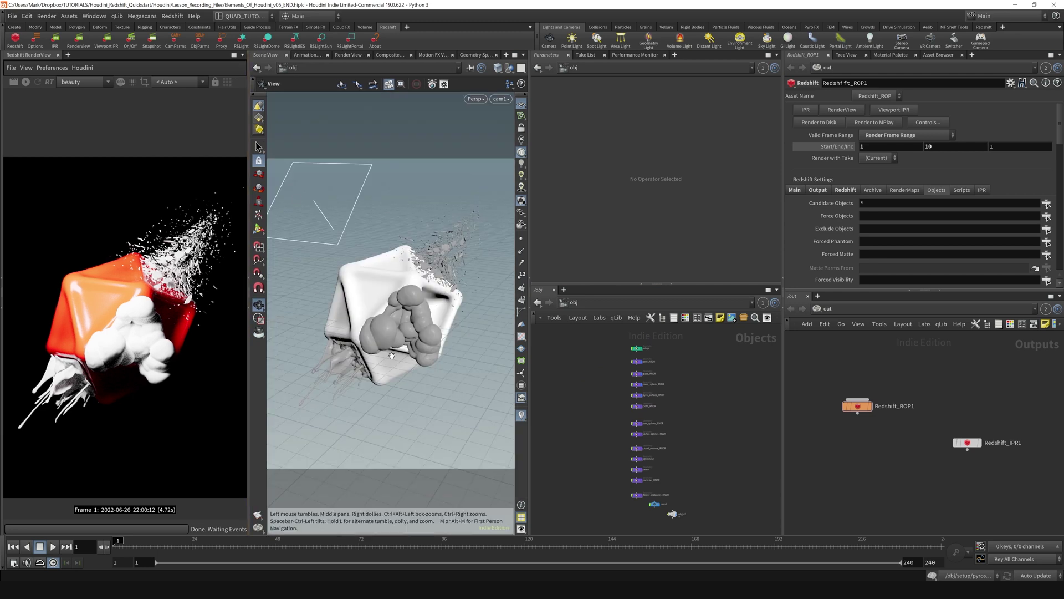
Add an RS Light, move it to about 0.74, 1.09, 0.92, and delete that light again.
{"action": "left_click", "coordinate": [172, 15]}
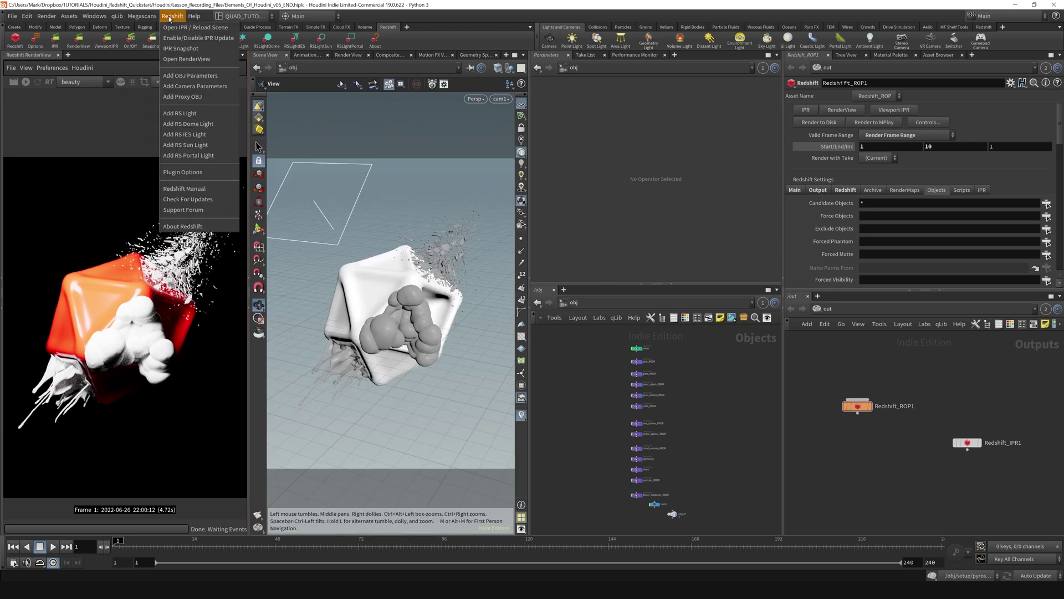
{"action": "left_click", "coordinate": [173, 113]}
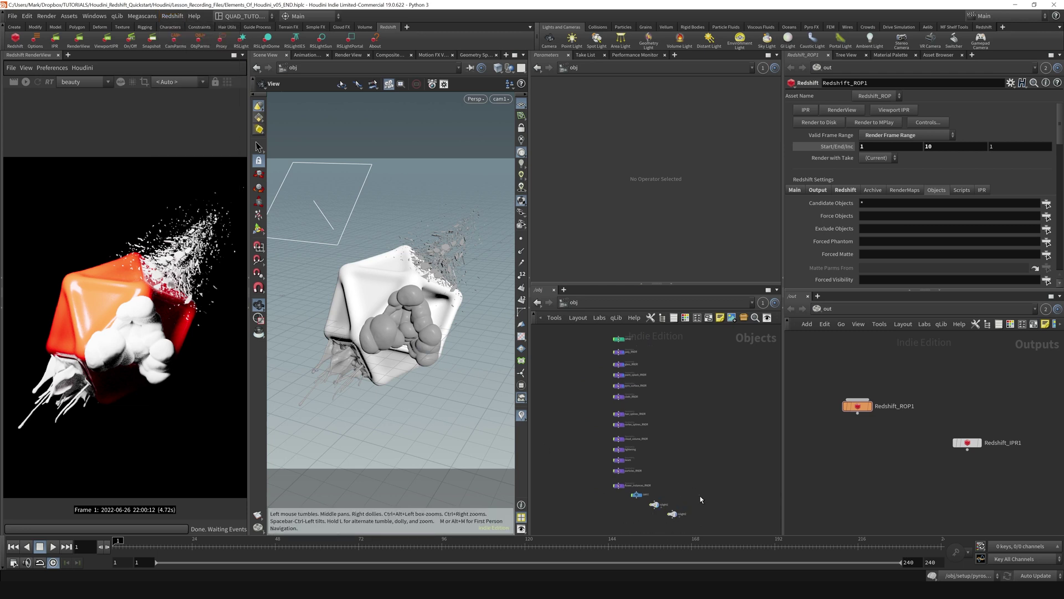
{"action": "left_click", "coordinate": [672, 513]}
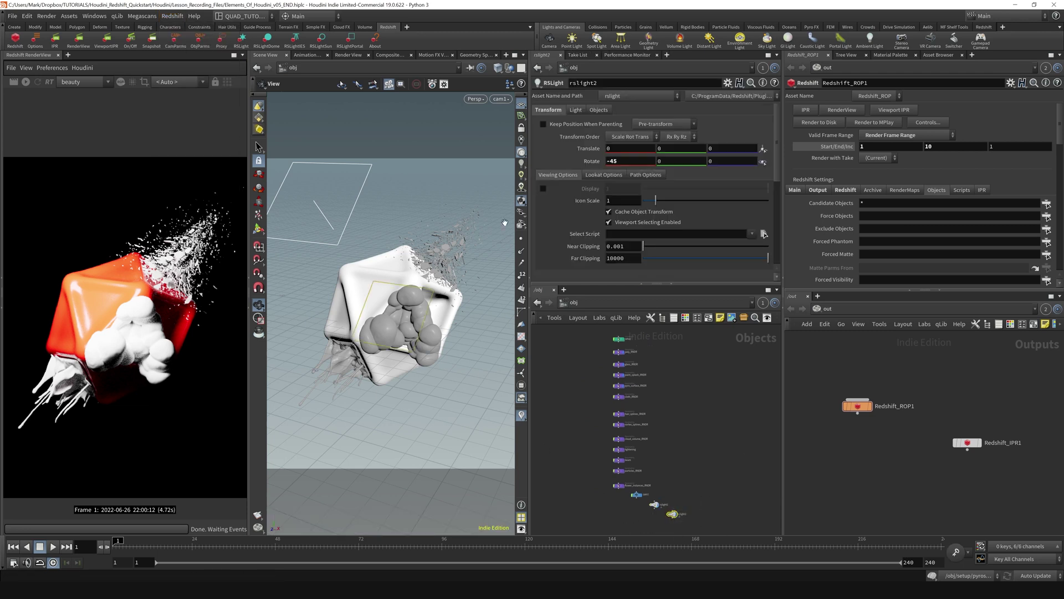
{"action": "left_click", "coordinate": [259, 229]}
{"action": "left_click_drag", "start_coordinate": [385, 304], "coordinate": [415, 260]}
{"action": "key", "text": "space"}
{"action": "left_click_drag", "start_coordinate": [423, 300], "coordinate": [397, 272]}
{"action": "key", "text": "r"}
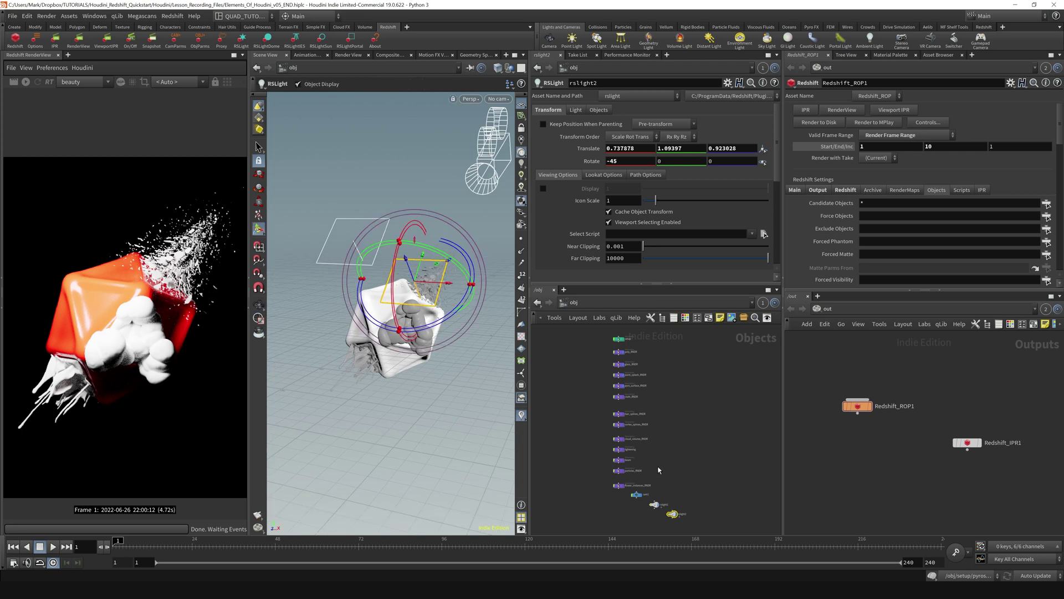
{"action": "key", "text": "Delete"}
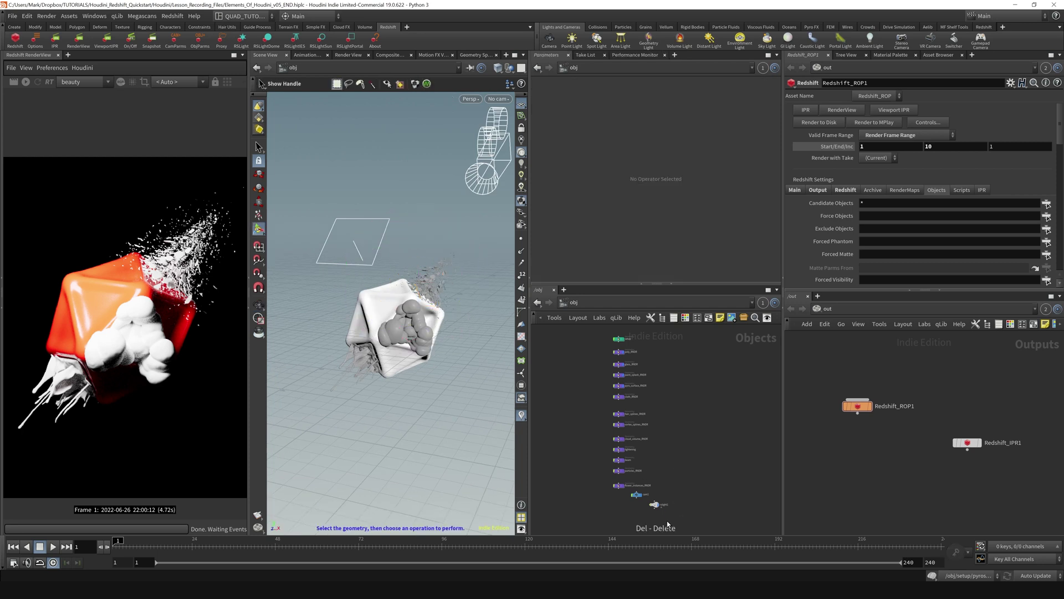
Save the scene and create an RS Light from a viewpoint behind the icosahedron.
{"action": "key", "text": "Escape"}
{"action": "left_click_drag", "start_coordinate": [405, 320], "coordinate": [371, 326]}
{"action": "key", "text": "ctrl+s"}
{"action": "middle_click_drag", "start_coordinate": [469, 356], "coordinate": [453, 303]}
{"action": "left_click_drag", "start_coordinate": [453, 303], "coordinate": [423, 295]}
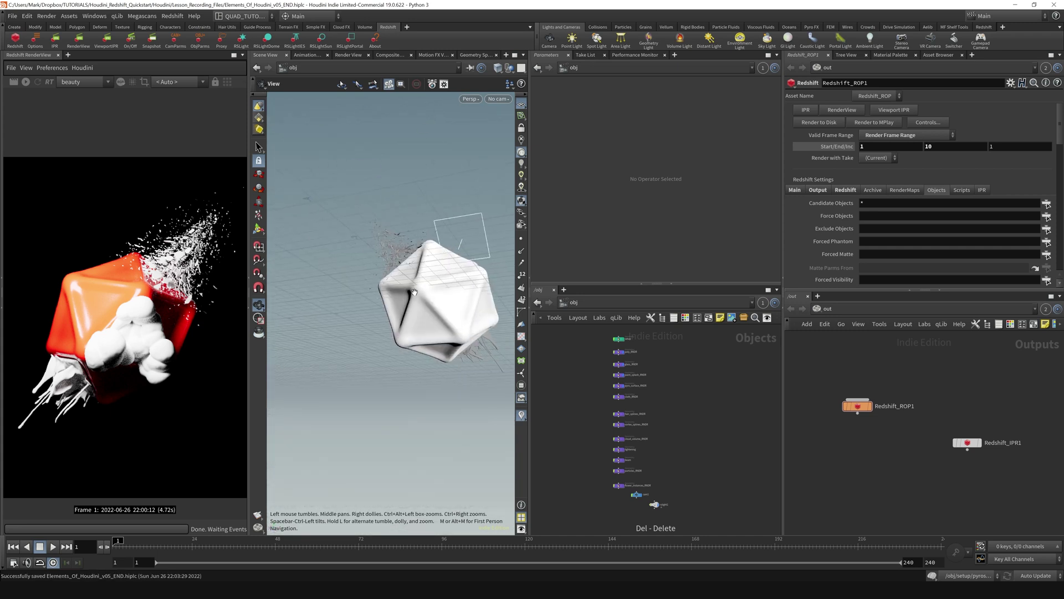
{"action": "left_click_drag", "start_coordinate": [369, 275], "coordinate": [418, 307]}
{"action": "key", "text": "Return"}
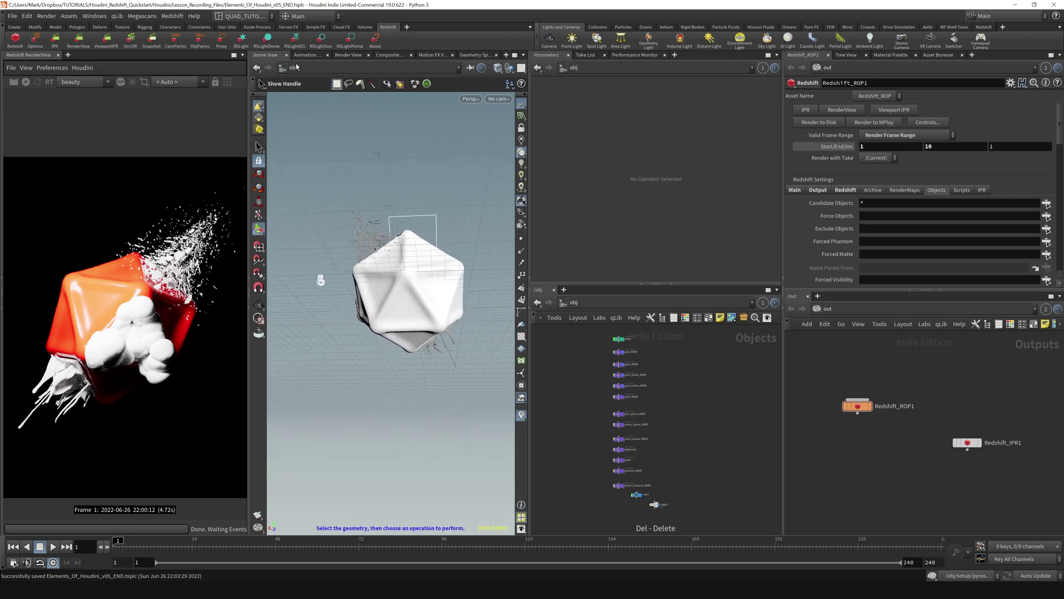
{"action": "left_click", "coordinate": [243, 45]}
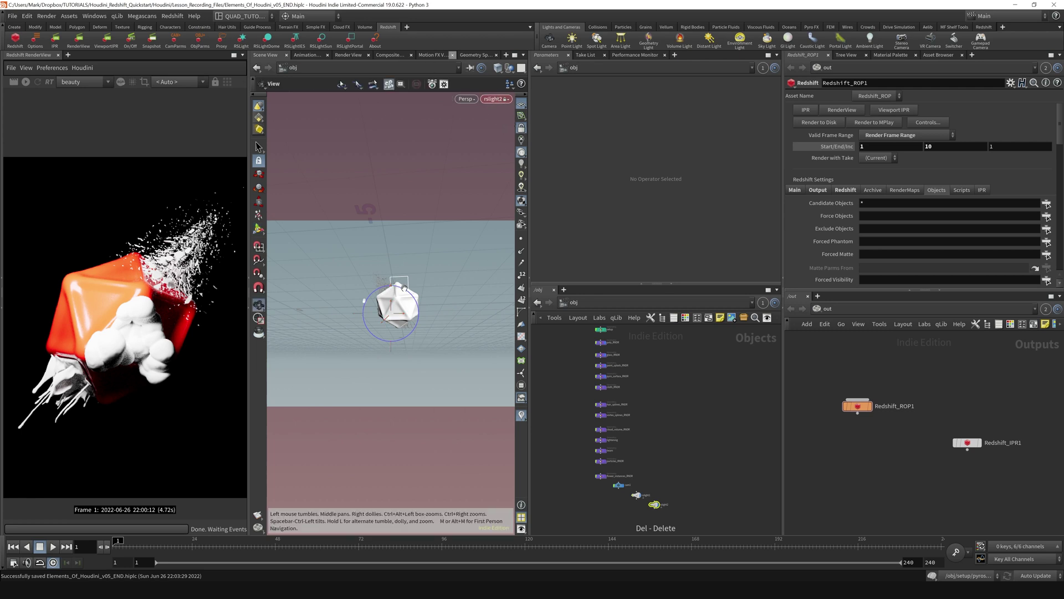
Centre the icosahedron in the new light's view and set the render view camera to /obj/cam1.
{"action": "mouse_move", "coordinate": [402, 307]}
{"action": "left_mouse_down", "text": "alt"}
{"action": "mouse_move", "coordinate": [386, 305]}
{"action": "mouse_move", "coordinate": [398, 302]}
{"action": "left_mouse_up", "text": "alt"}
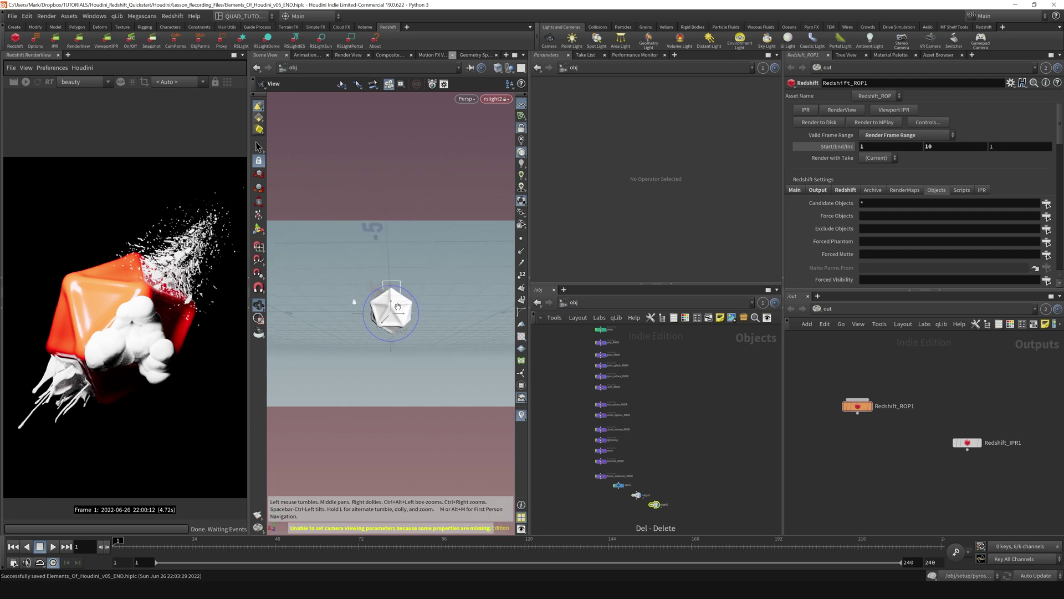
{"action": "key", "text": "Return"}
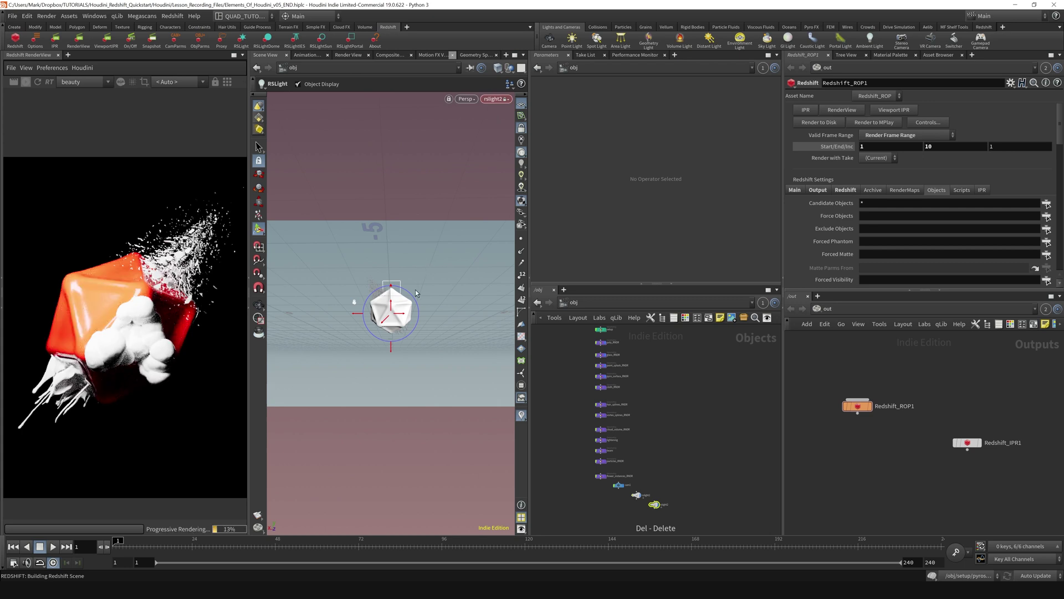
{"action": "key", "text": "Escape"}
{"action": "right_click_drag", "start_coordinate": [403, 315], "coordinate": [465, 313]}
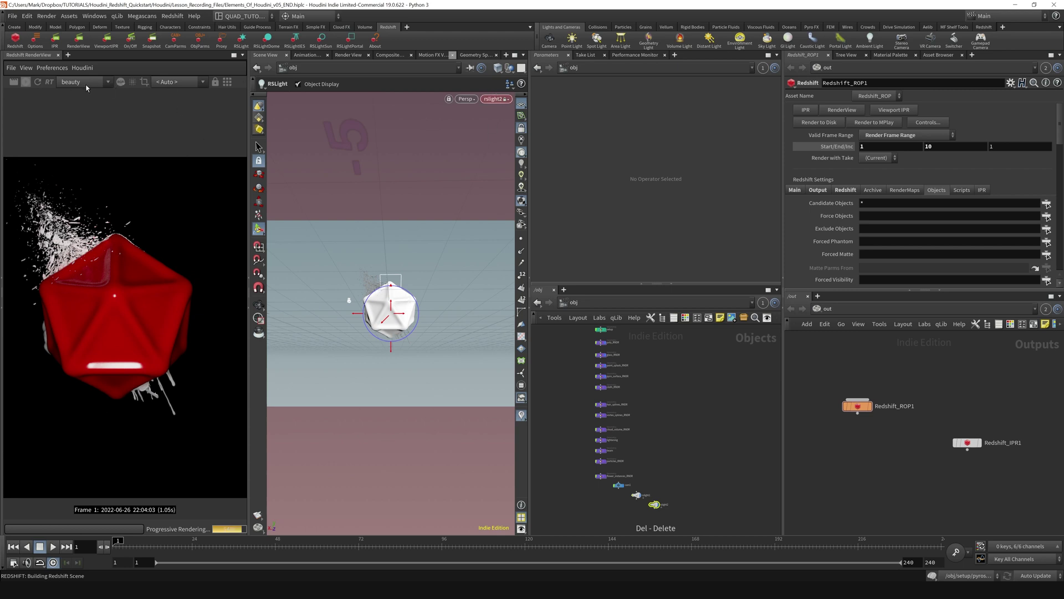
{"action": "left_click", "coordinate": [183, 84]}
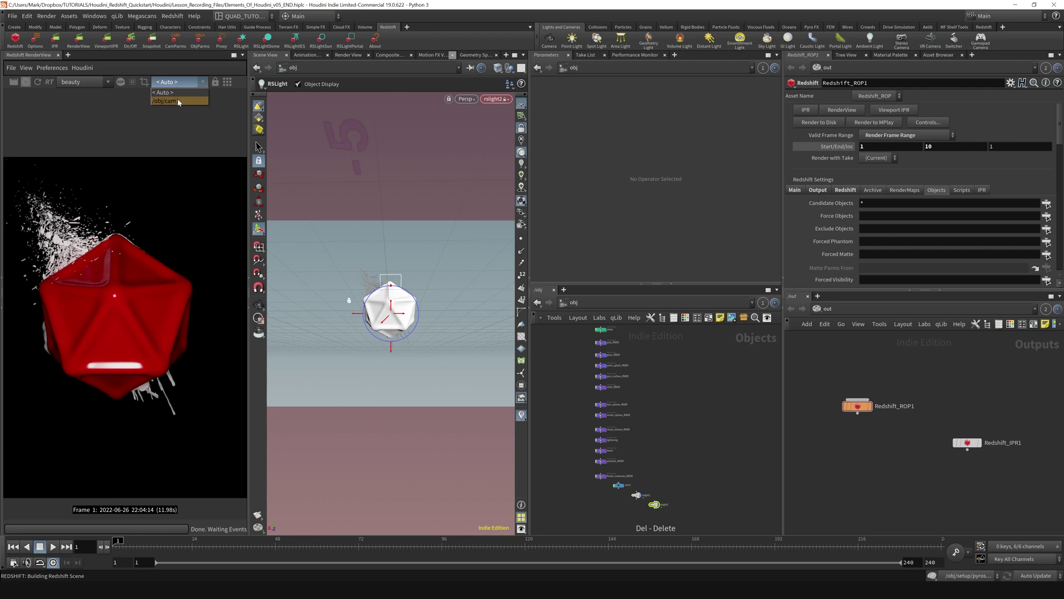
{"action": "left_click", "coordinate": [178, 102]}
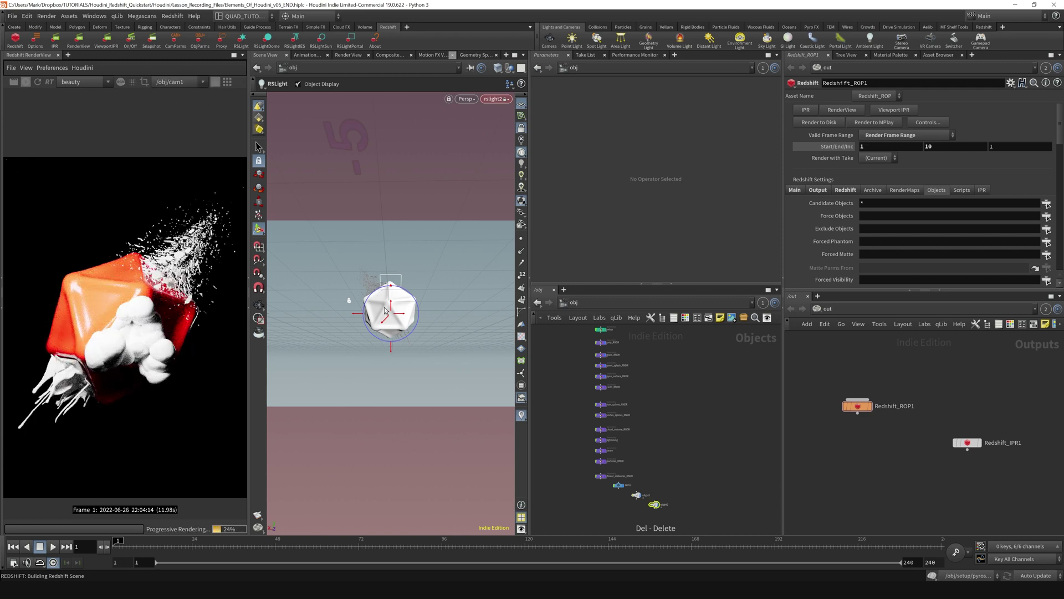
Move rslight2 closer and orbit it behind the icosahedron through its own view to refine the rim lighting.
{"action": "scroll", "coordinate": [458, 271], "scroll_direction": "up", "scroll_amount": 3}
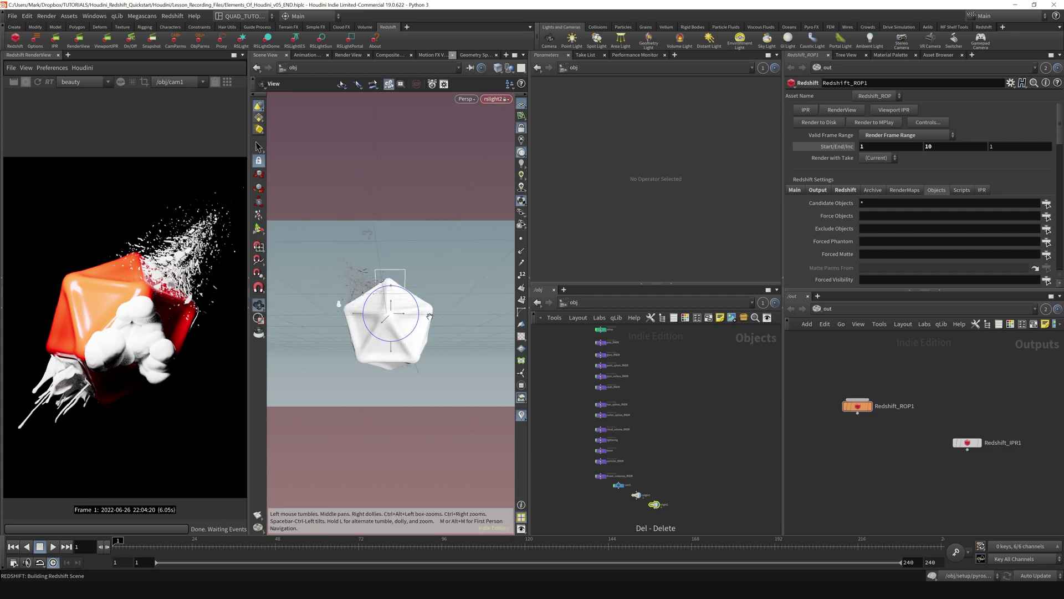
{"action": "mouse_move", "coordinate": [447, 292]}
{"action": "middle_mouse_down"}
{"action": "mouse_move", "coordinate": [460, 277]}
{"action": "mouse_move", "coordinate": [427, 288]}
{"action": "middle_mouse_up"}
{"action": "left_click_drag", "start_coordinate": [427, 288], "coordinate": [373, 272]}
{"action": "key", "text": "Return"}
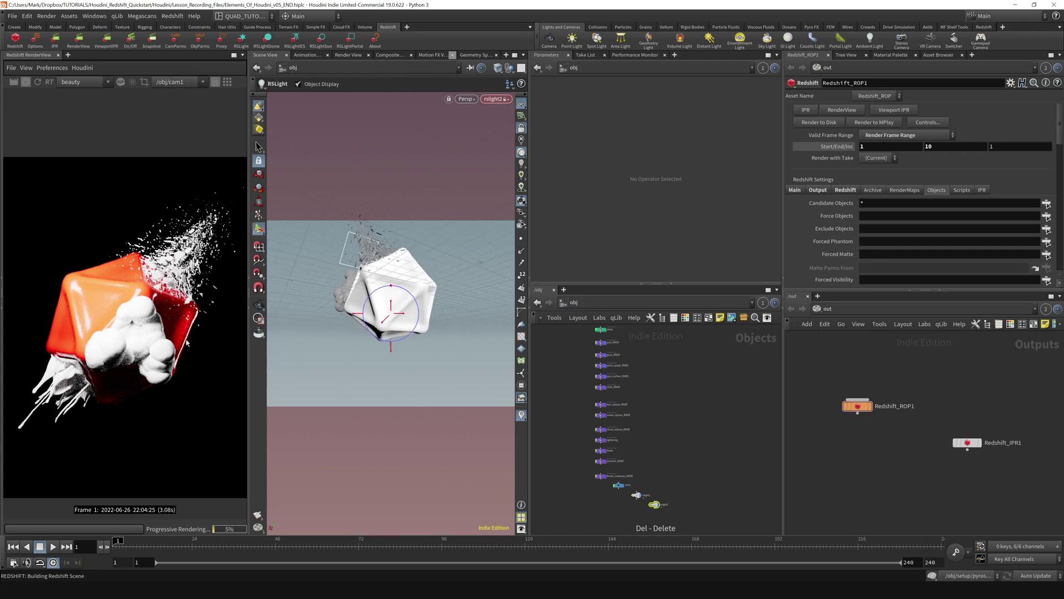
{"action": "key", "text": "Escape"}
{"action": "left_click_drag", "start_coordinate": [367, 332], "coordinate": [380, 298]}
{"action": "key", "text": "Return"}
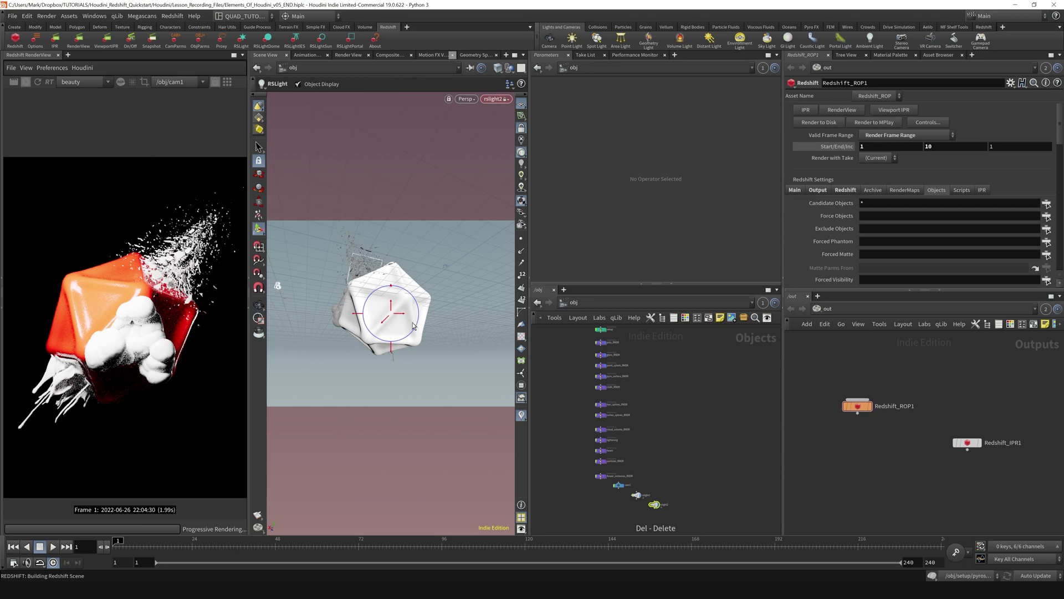
{"action": "key", "text": "Escape"}
{"action": "left_click_drag", "start_coordinate": [403, 328], "coordinate": [393, 331]}
{"action": "key", "text": "Return"}
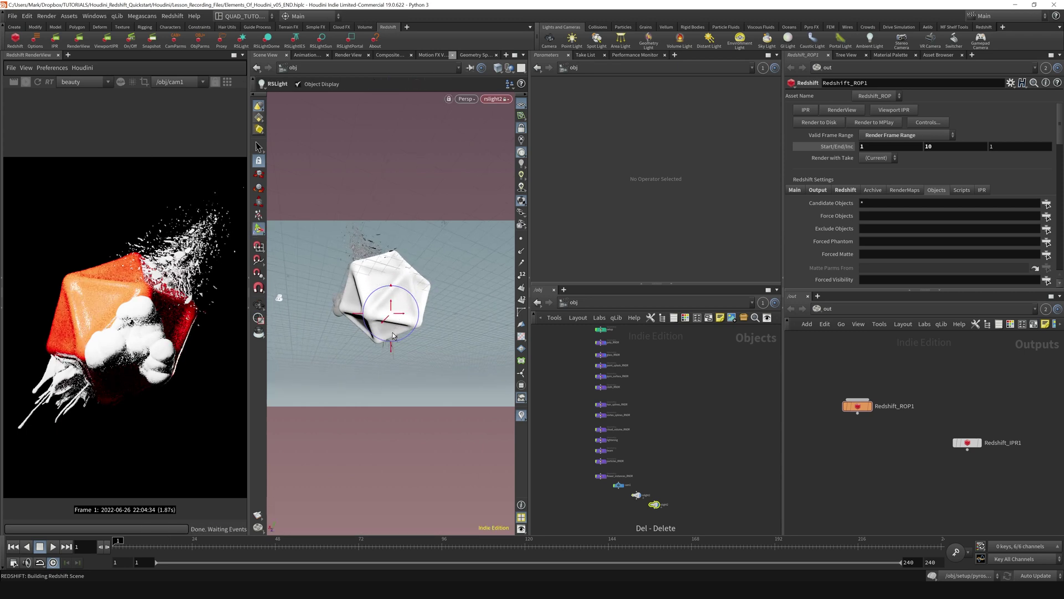
{"action": "key", "text": "Escape"}
{"action": "left_click_drag", "start_coordinate": [388, 327], "coordinate": [384, 322]}
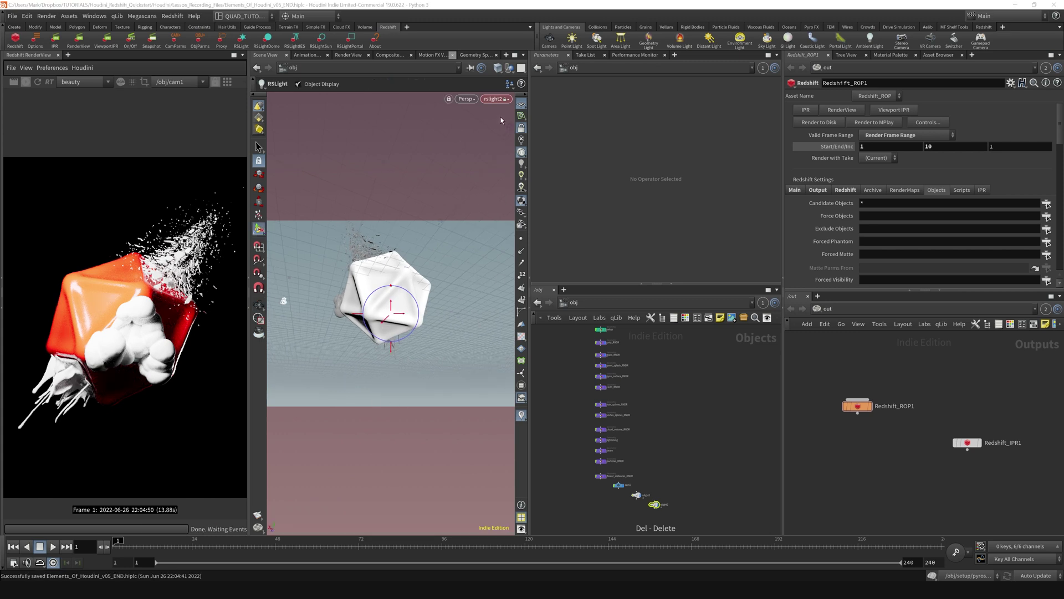
Look through rslight1 and reposition it so that it lights the geometry from the side.
{"action": "left_click", "coordinate": [496, 99]}
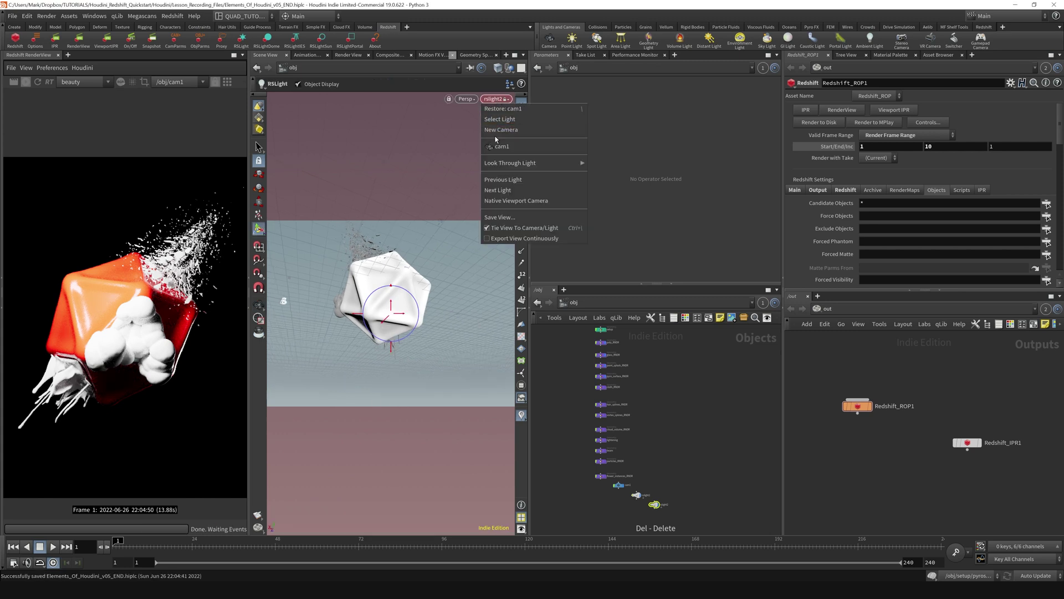
{"action": "mouse_move", "coordinate": [493, 166]}
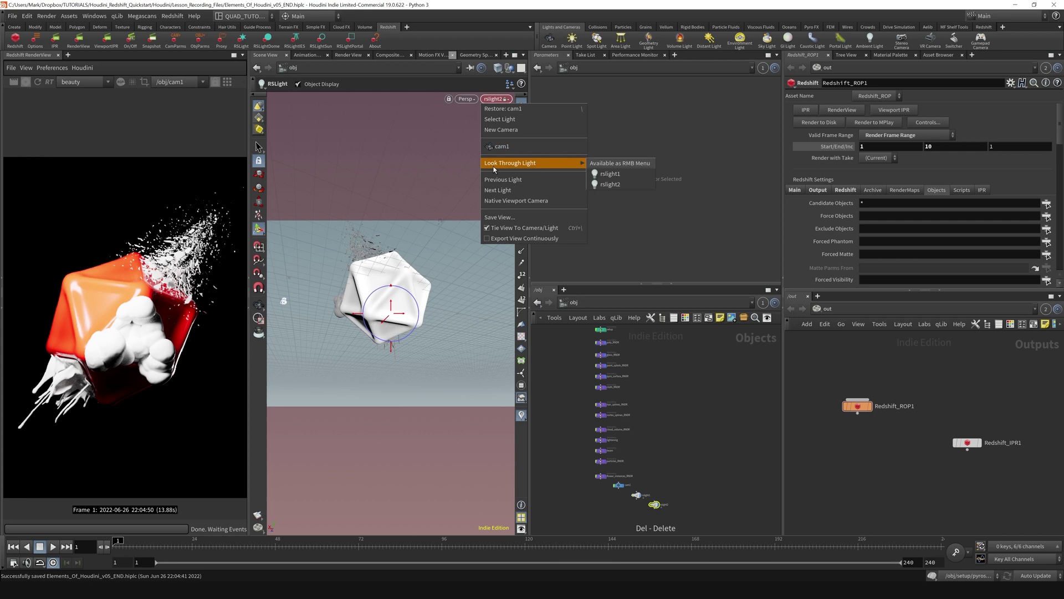
{"action": "left_click", "coordinate": [612, 176]}
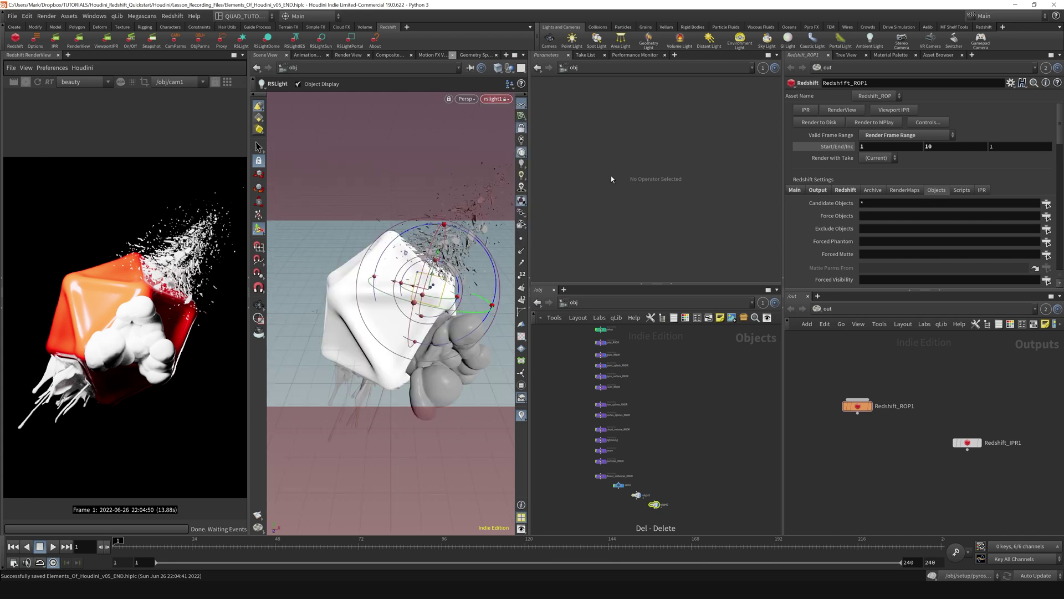
{"action": "key", "text": "Escape"}
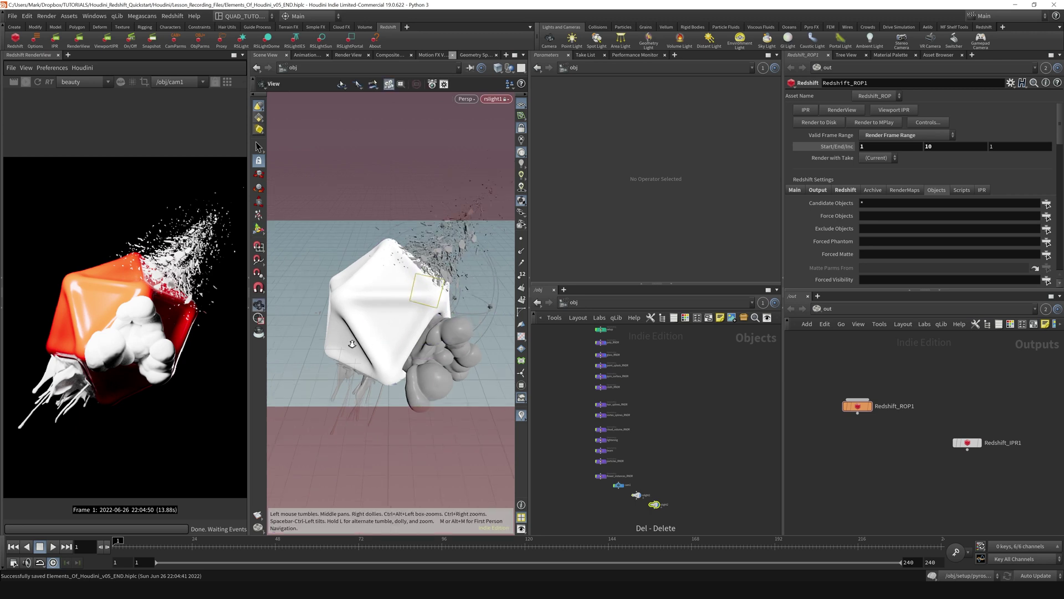
{"action": "left_click_drag", "start_coordinate": [375, 333], "coordinate": [367, 354]}
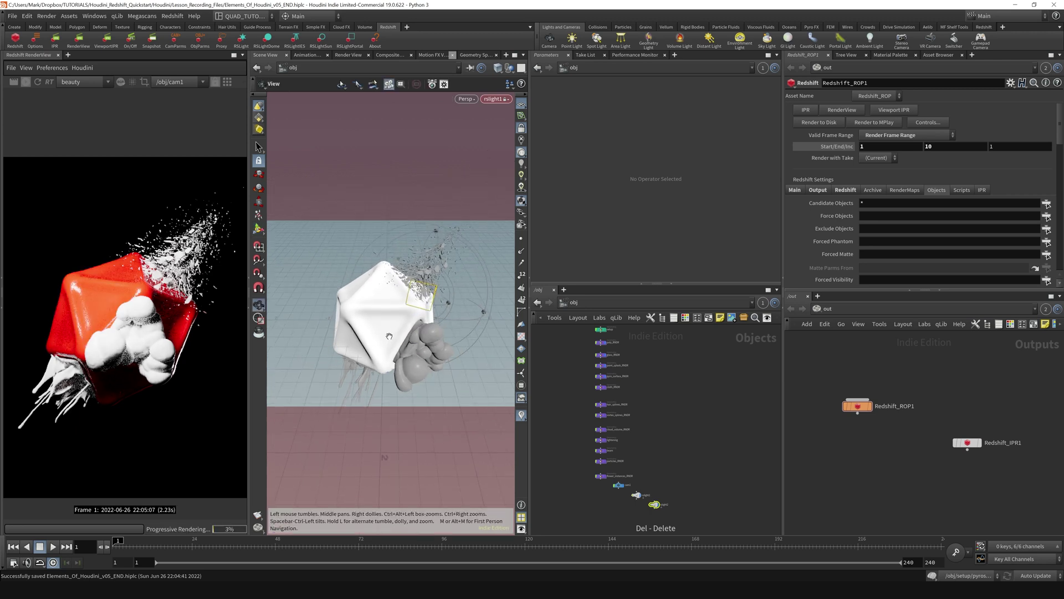
{"action": "left_click_drag", "start_coordinate": [399, 319], "coordinate": [413, 297]}
{"action": "key", "text": "Return"}
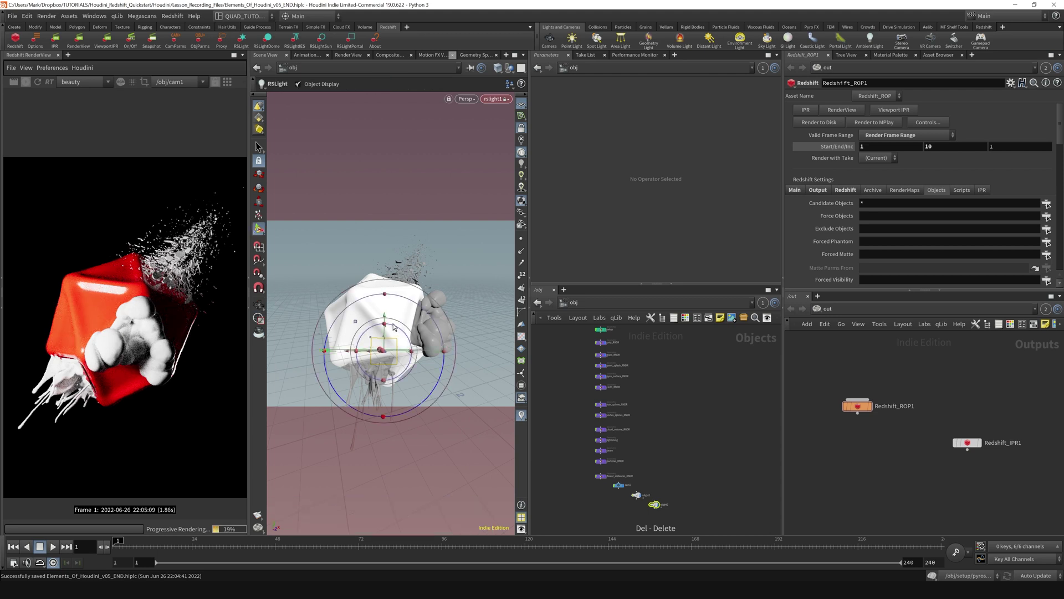
{"action": "left_click_drag", "start_coordinate": [393, 317], "coordinate": [387, 316], "text": "alt"}
{"action": "key", "text": "Escape"}
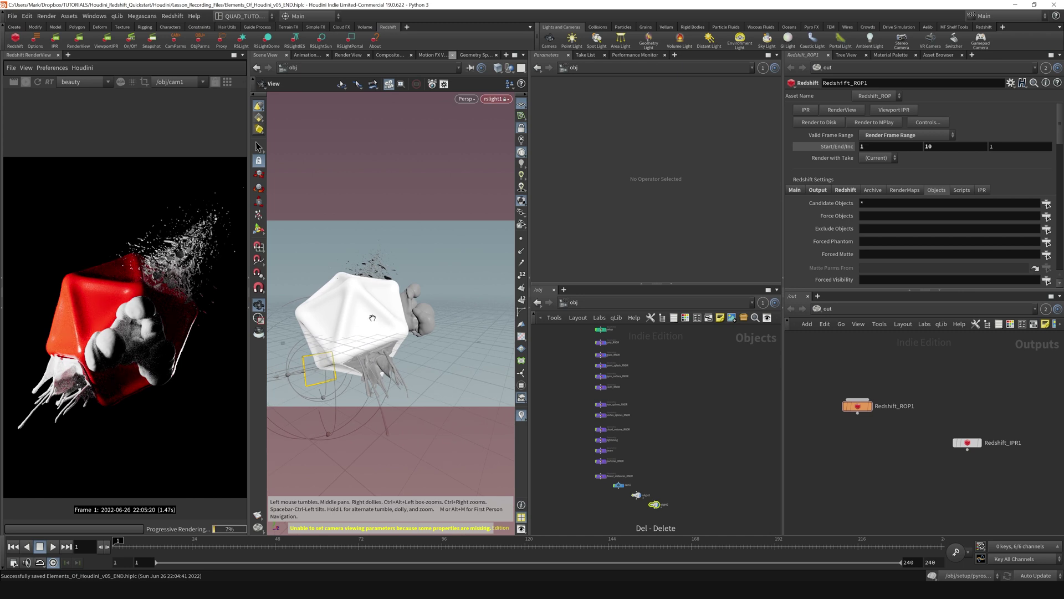
{"action": "middle_click_drag", "start_coordinate": [373, 317], "coordinate": [397, 316]}
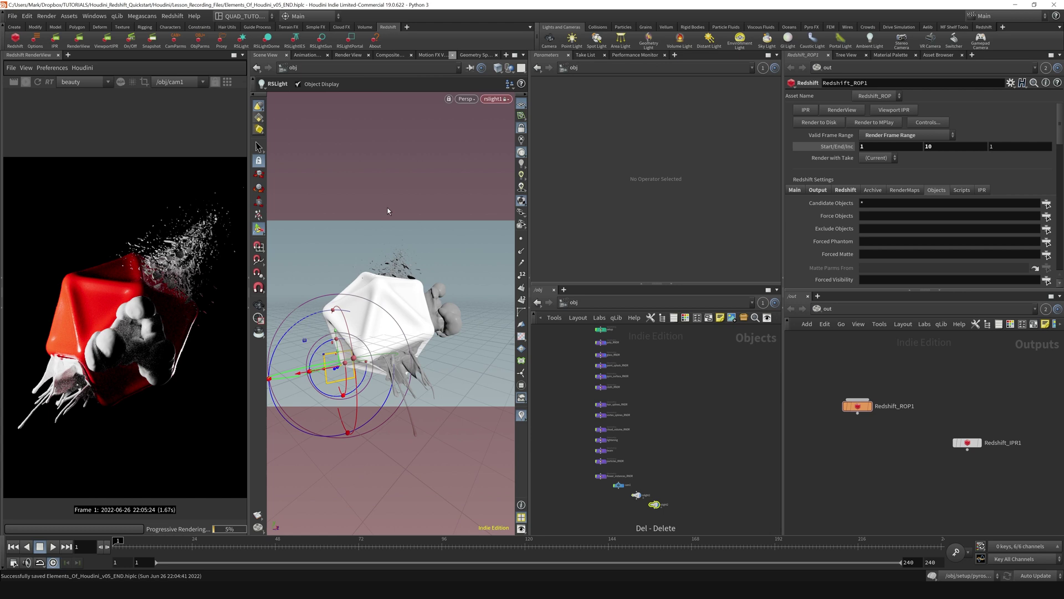
Untie the viewport from rslight1, back out until both lights are in view, and stop the interactive render.
{"action": "left_click", "coordinate": [521, 129]}
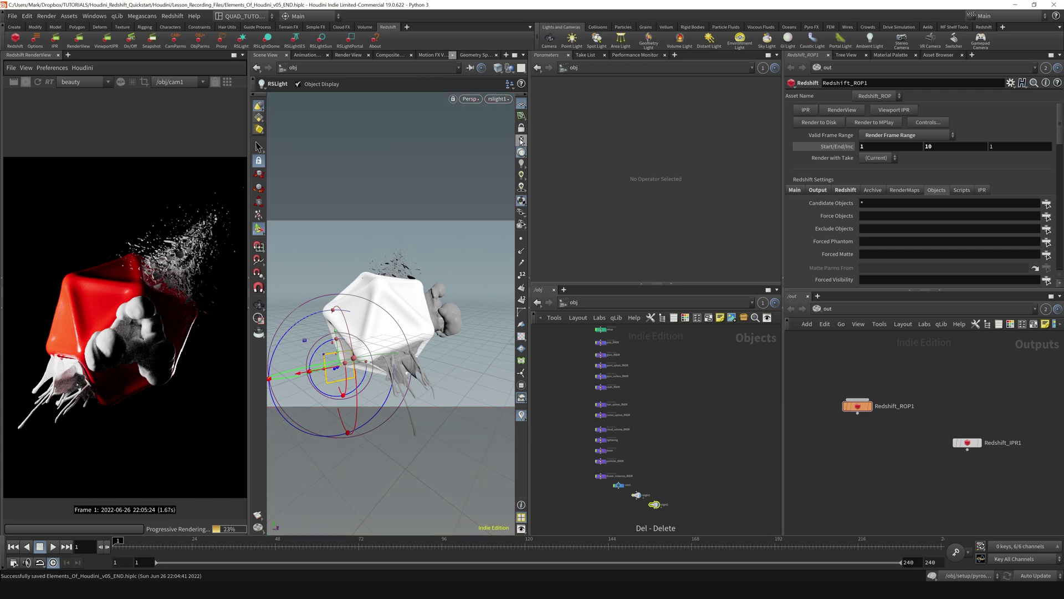
{"action": "right_click_drag", "start_coordinate": [394, 310], "coordinate": [371, 308]}
{"action": "mouse_move", "coordinate": [371, 309]}
{"action": "left_mouse_down"}
{"action": "mouse_move", "coordinate": [441, 324]}
{"action": "mouse_move", "coordinate": [407, 290]}
{"action": "mouse_move", "coordinate": [373, 298]}
{"action": "left_mouse_up"}
{"action": "middle_click_drag", "start_coordinate": [372, 298], "coordinate": [305, 285]}
{"action": "left_click_drag", "start_coordinate": [365, 299], "coordinate": [417, 326]}
{"action": "key", "text": "Escape"}
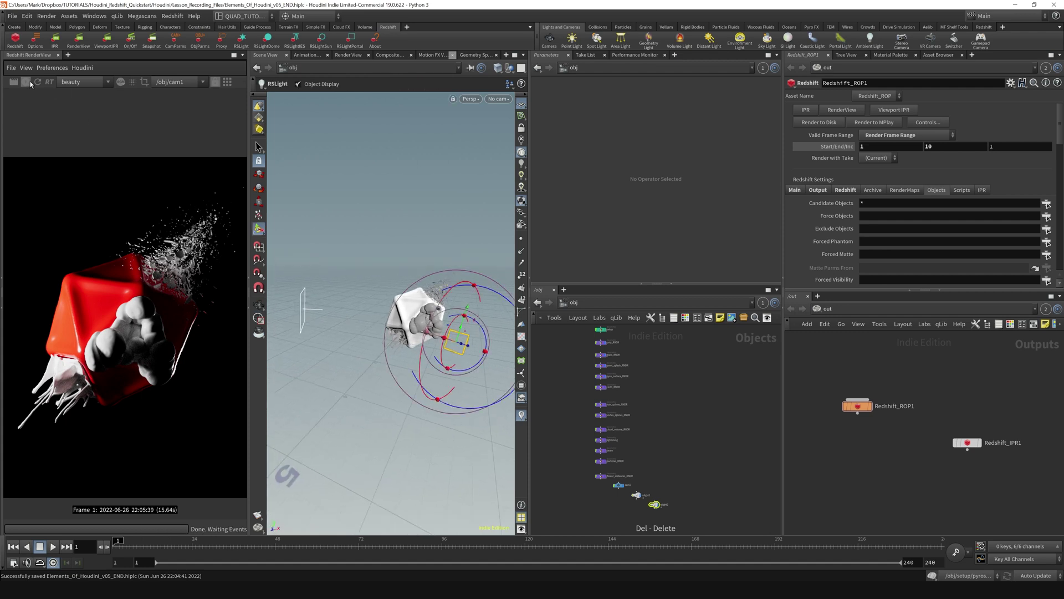
{"action": "left_click", "coordinate": [26, 82]}
{"action": "middle_click_drag", "start_coordinate": [696, 531], "coordinate": [693, 477]}
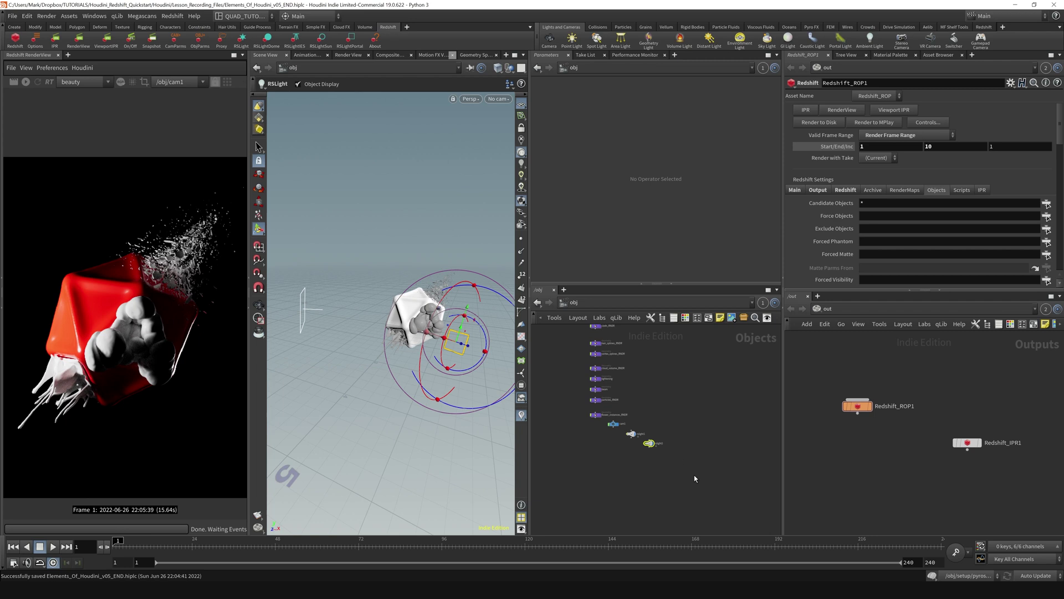
{"action": "scroll", "coordinate": [679, 446], "scroll_direction": "up", "scroll_amount": 3}
{"action": "scroll", "coordinate": [677, 454], "scroll_direction": "down", "scroll_amount": 1}
{"action": "key", "text": "Tab"}
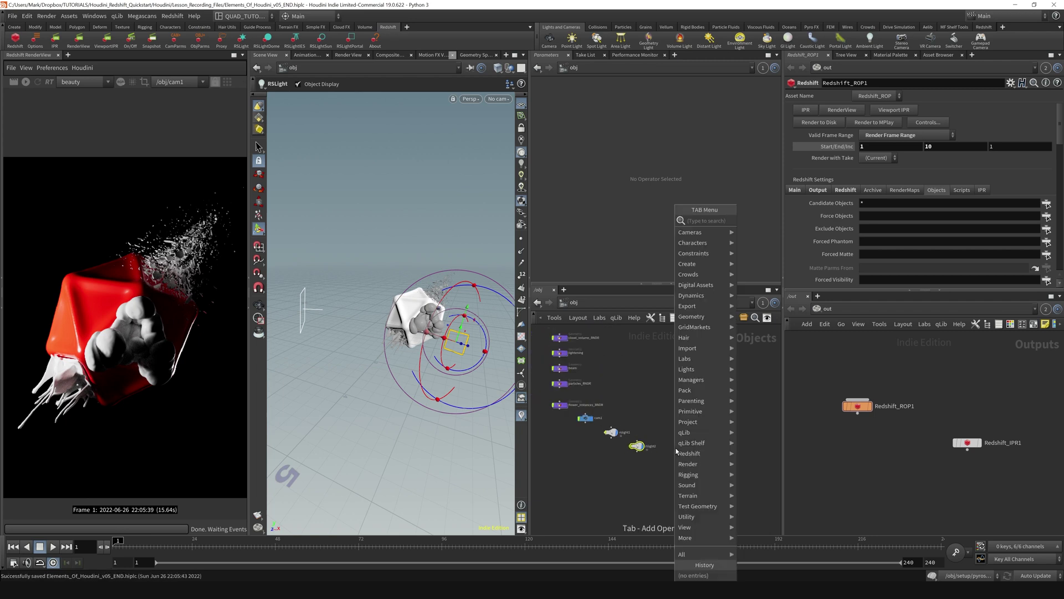
{"action": "type", "text": "light"}
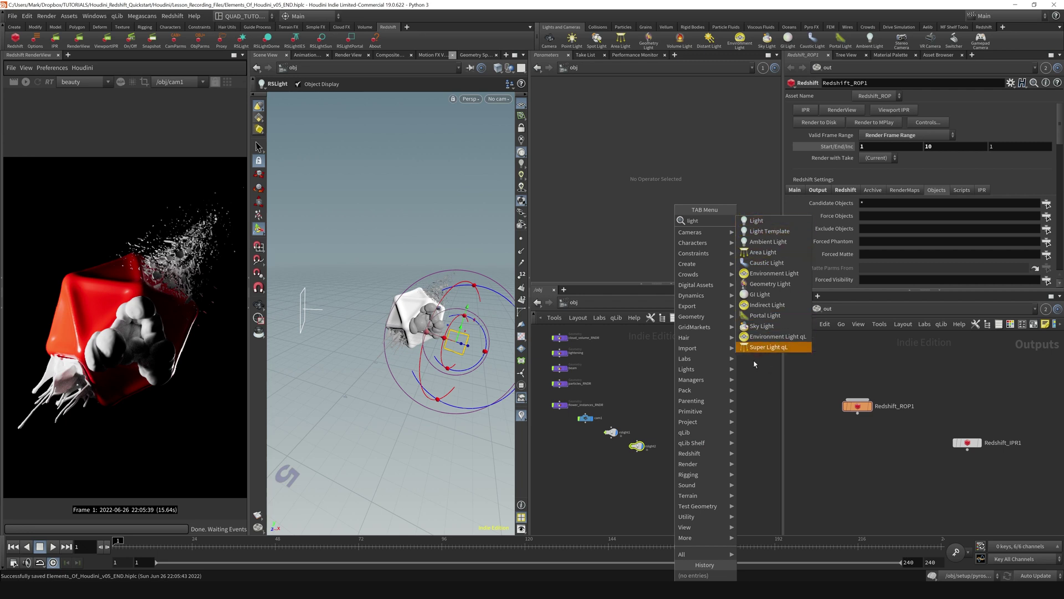
{"action": "left_click", "coordinate": [663, 460]}
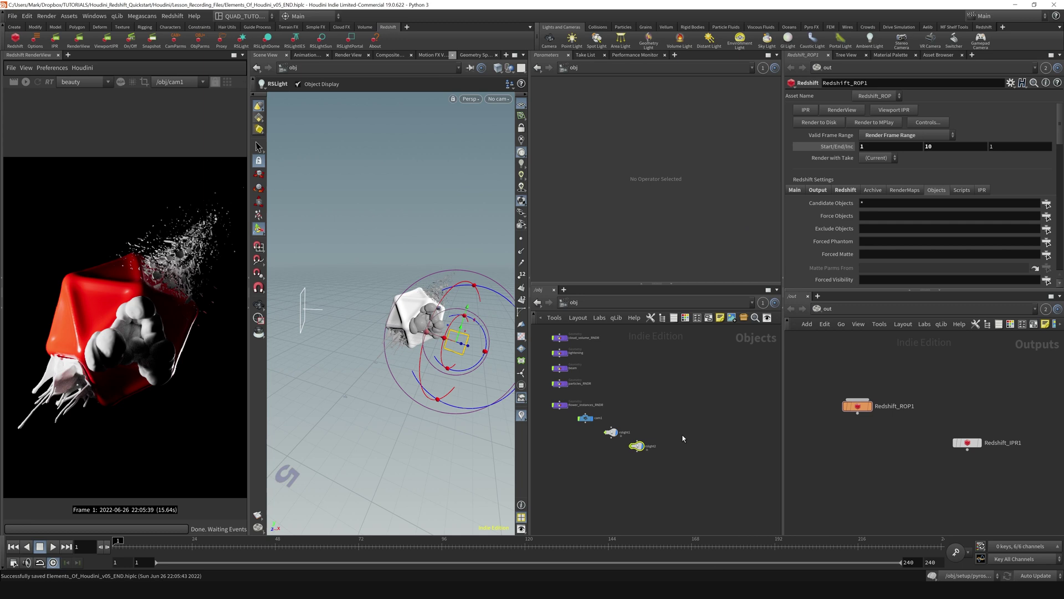
Add an RSLight node, raise it to about 2.65 in Y, tilt it about -30.8° in X, and delete it.
{"action": "key", "text": "Tab"}
{"action": "type", "text": "rs"}
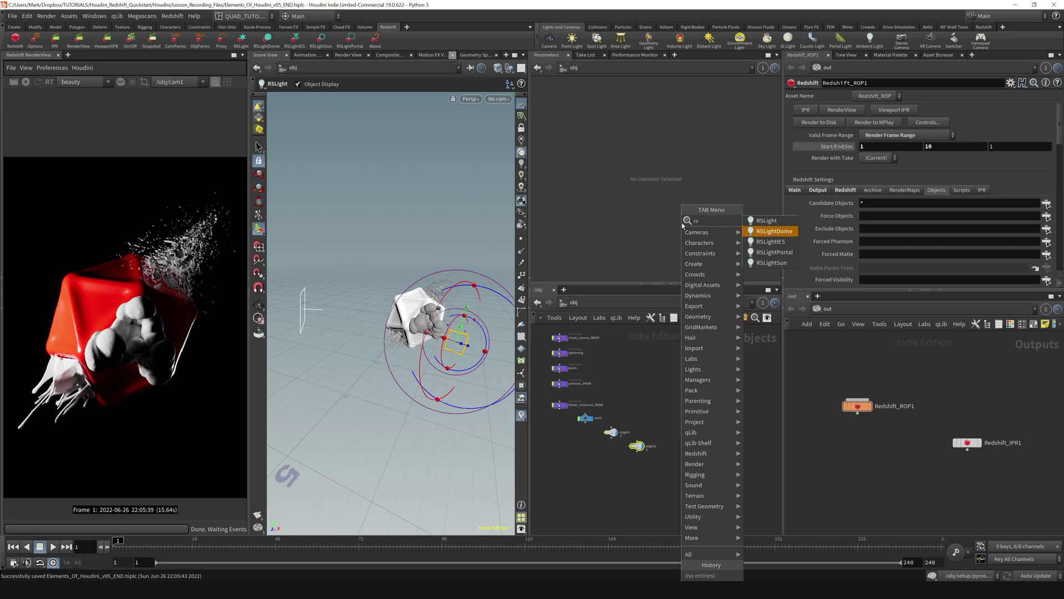
{"action": "left_click", "coordinate": [768, 221]}
{"action": "left_click", "coordinate": [674, 468]}
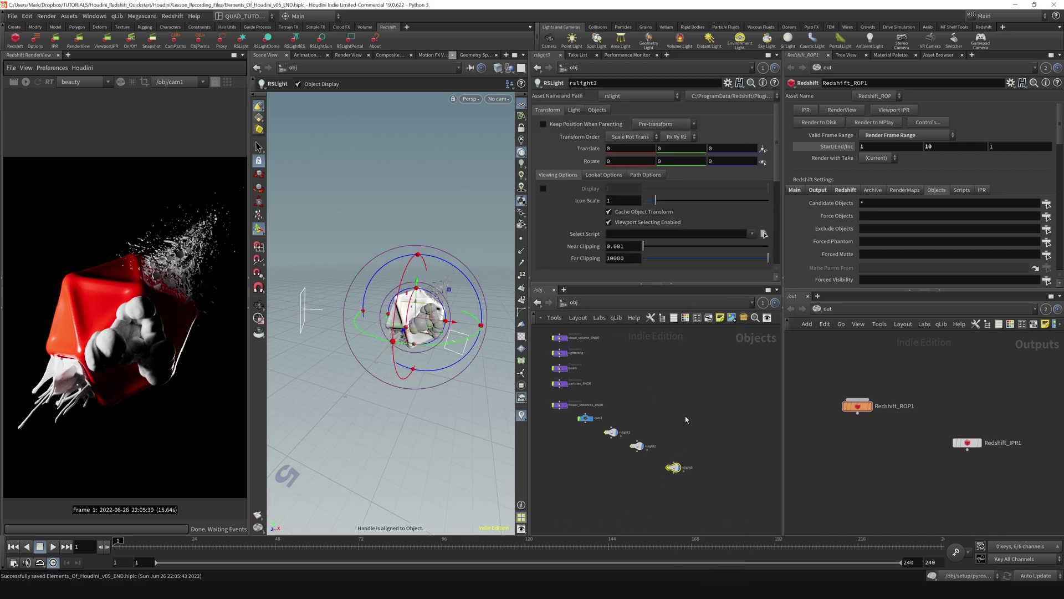
{"action": "left_click_drag", "start_coordinate": [419, 310], "coordinate": [417, 279]}
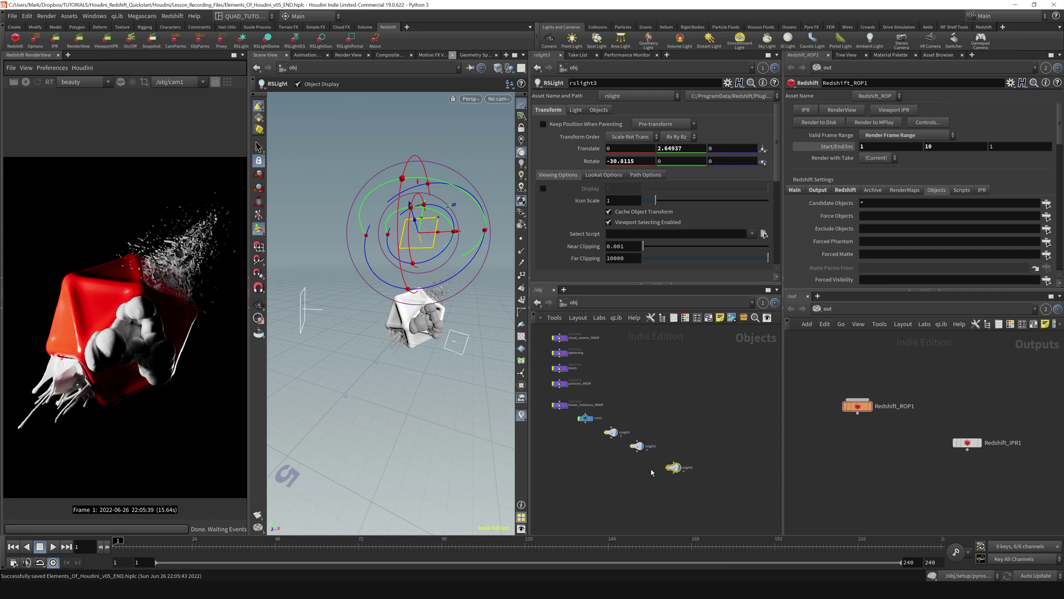
{"action": "key", "text": "Delete"}
Bring up the Redshift commands for adding lights.
{"action": "left_click", "coordinate": [168, 20]}
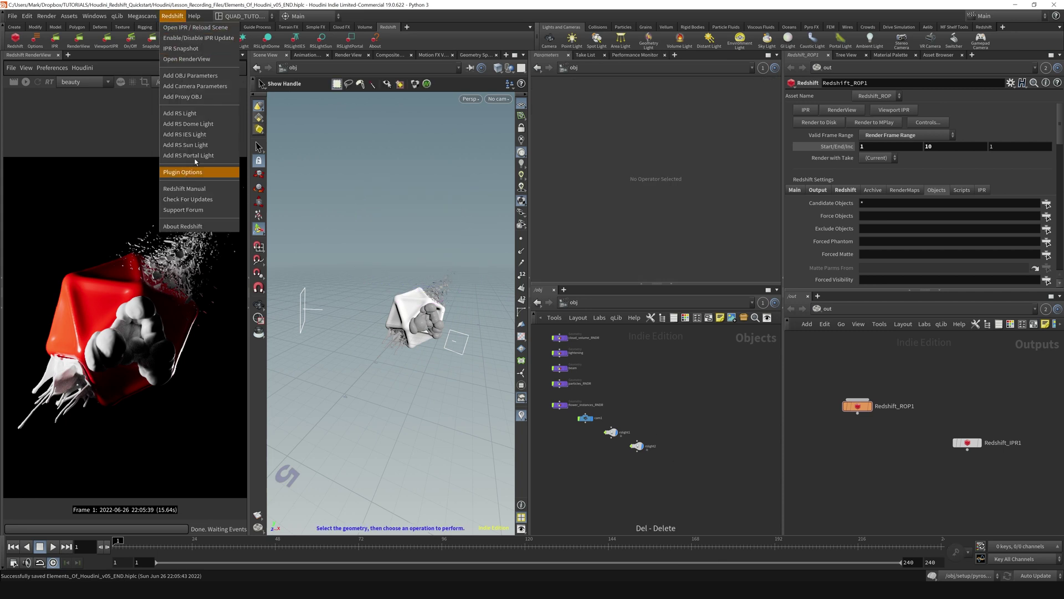